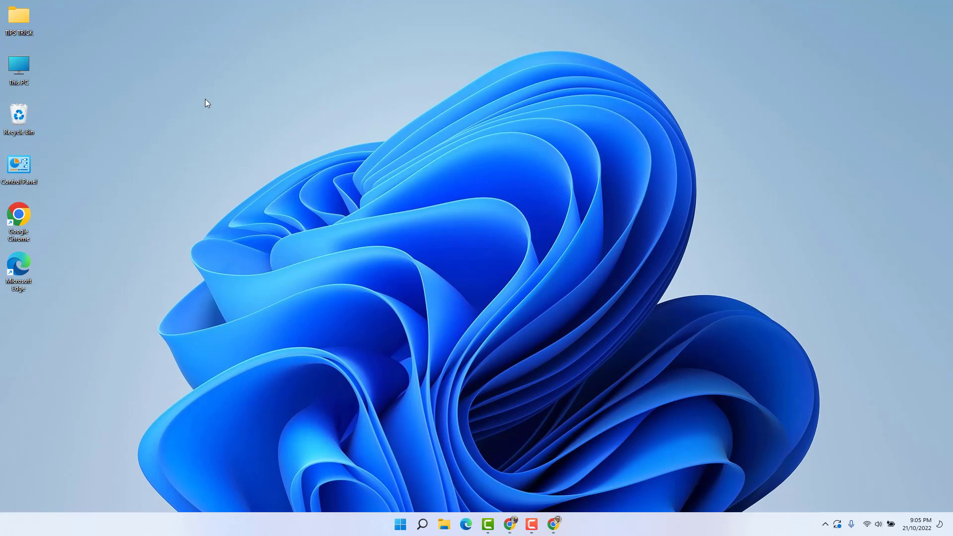
pyautogui.click(555, 526)
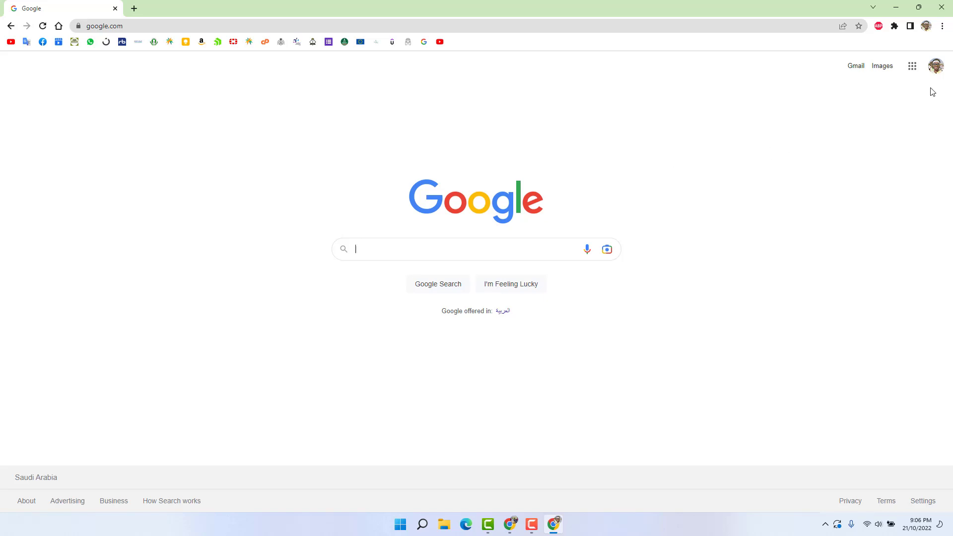
pyautogui.click(938, 73)
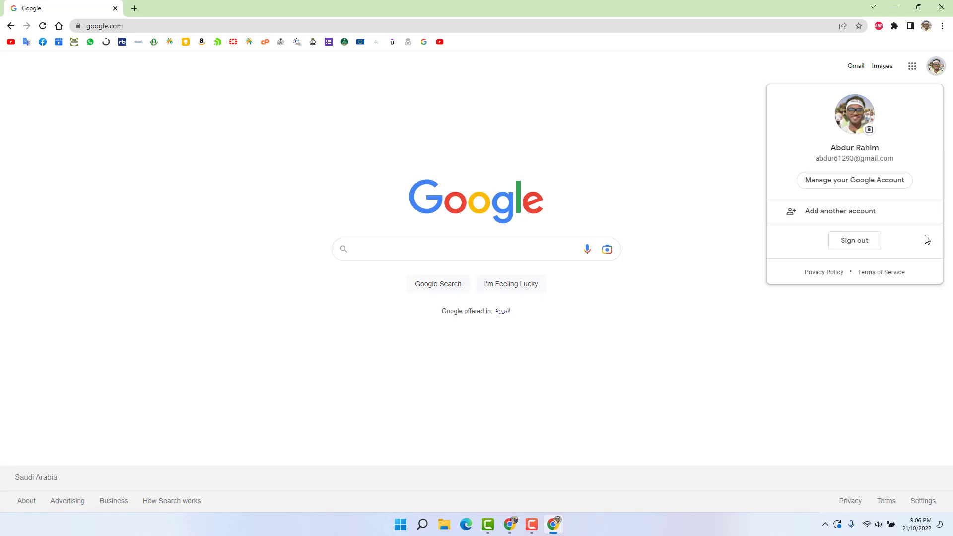
pyautogui.click(864, 244)
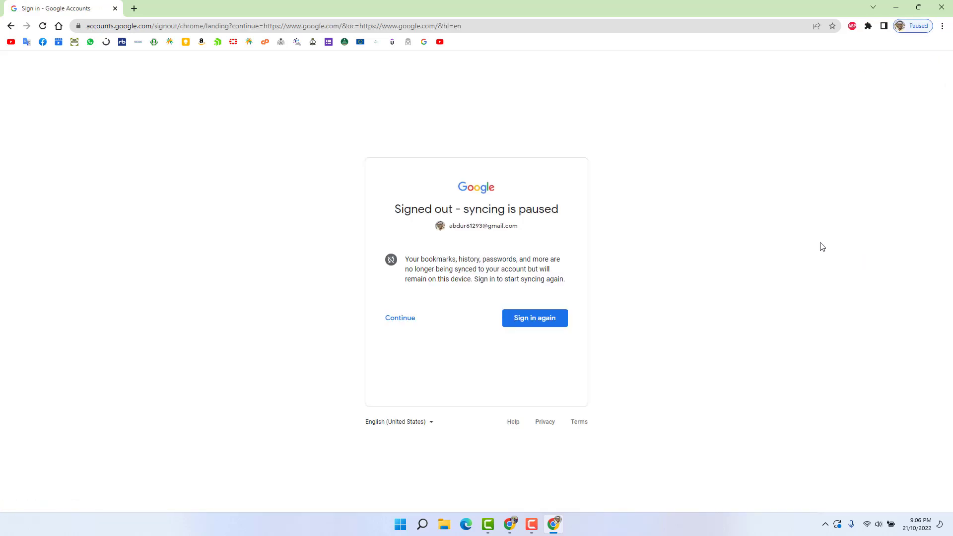
pyautogui.click(411, 324)
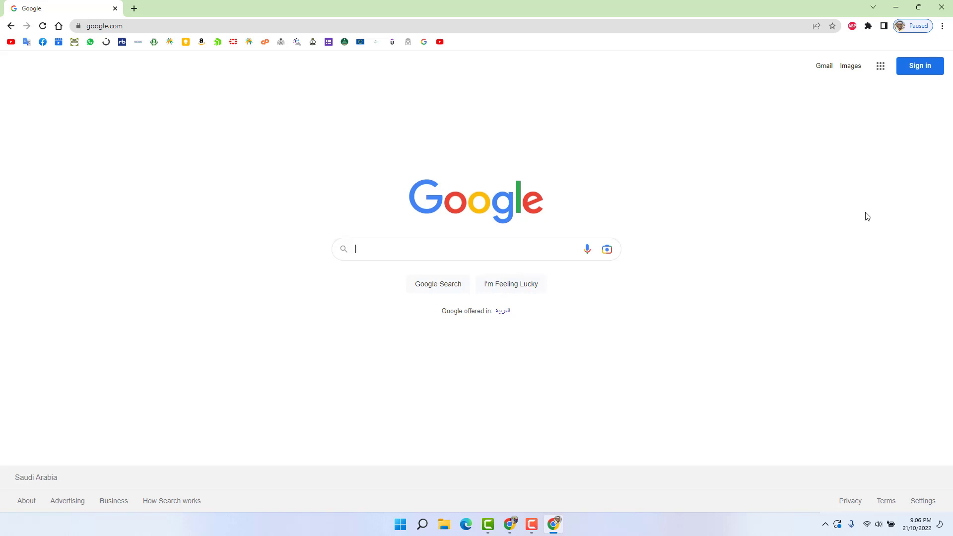
# Step: Remove the signed-out account from the Google sign-in chooser and confirm the removal
pyautogui.click(924, 67)
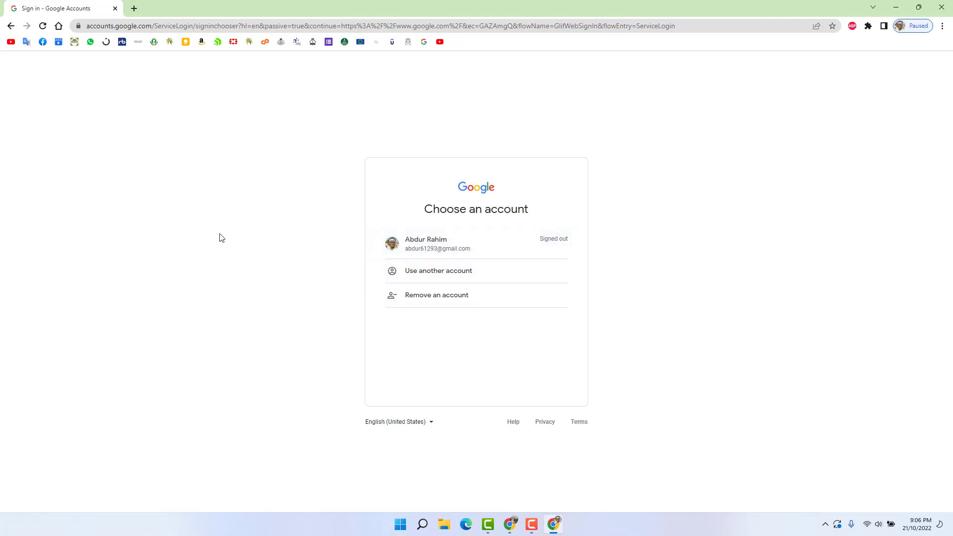
pyautogui.click(479, 301)
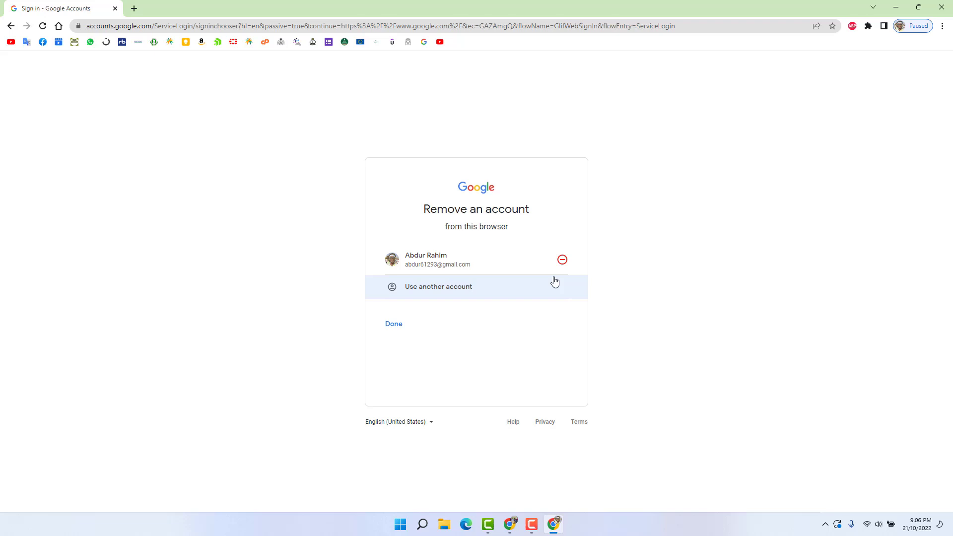
pyautogui.click(563, 260)
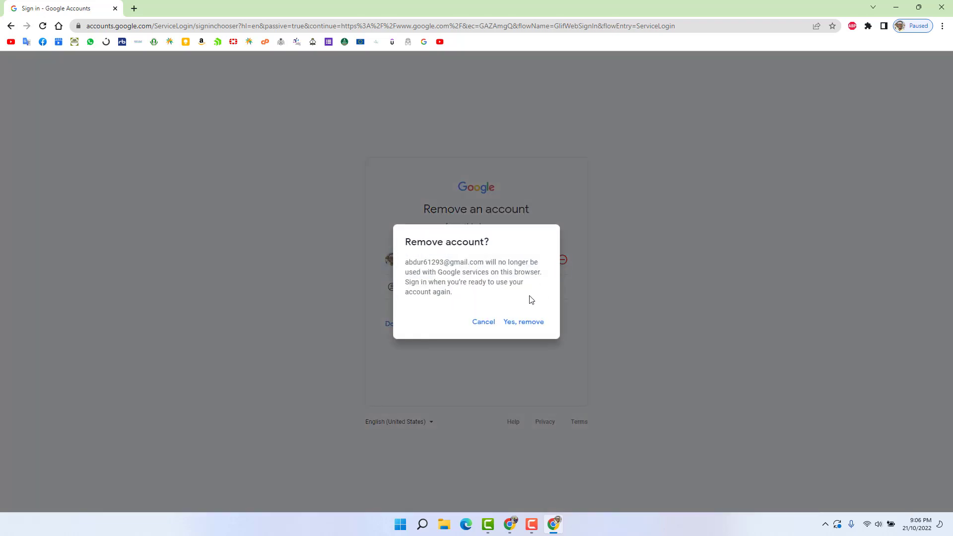
pyautogui.click(524, 323)
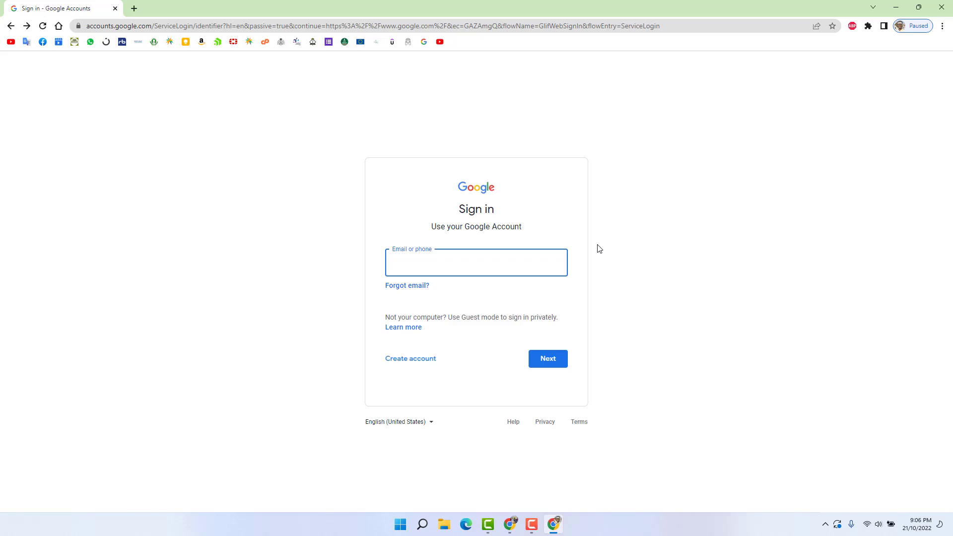
pyautogui.click(942, 25)
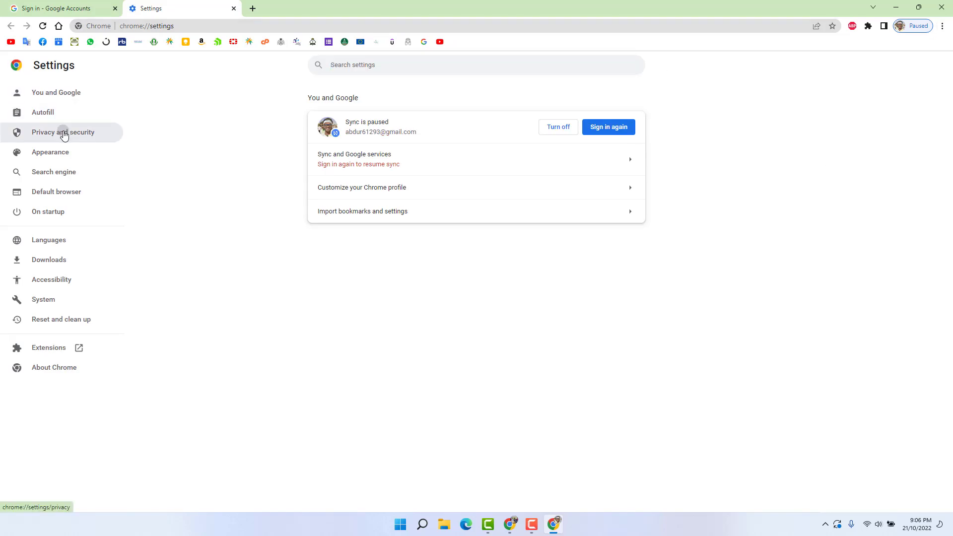
# Step: Clear the last 24 hours of browsing data from Privacy and security using the Basic tab
pyautogui.click(65, 135)
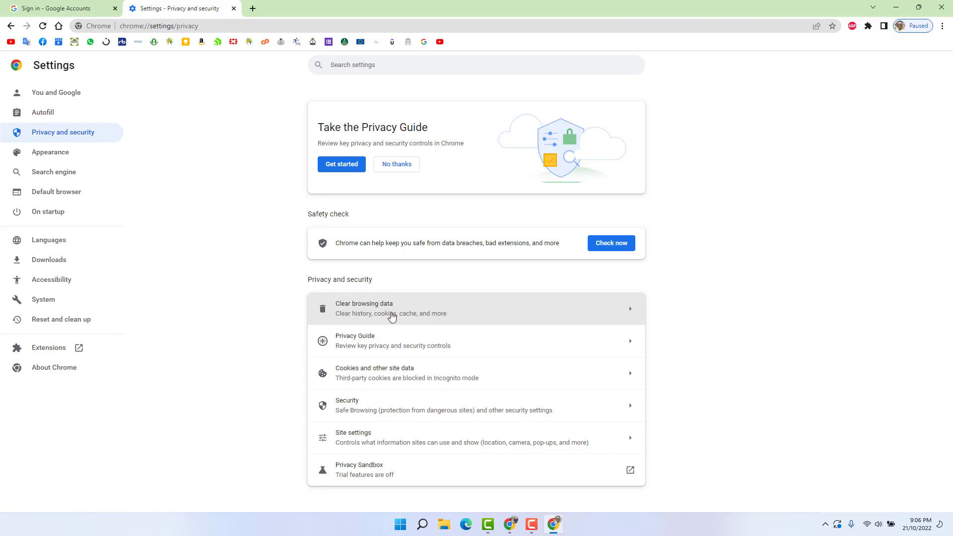
pyautogui.click(392, 316)
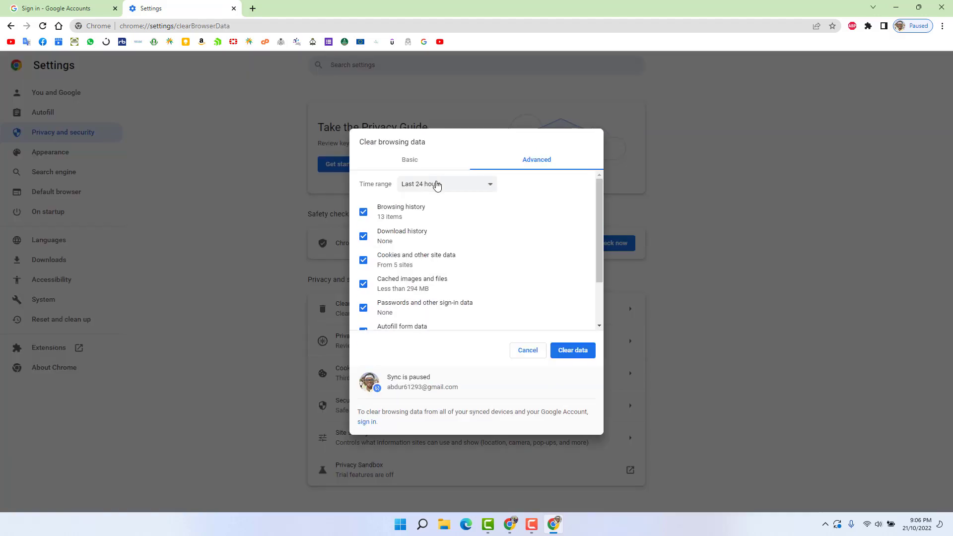
pyautogui.click(417, 162)
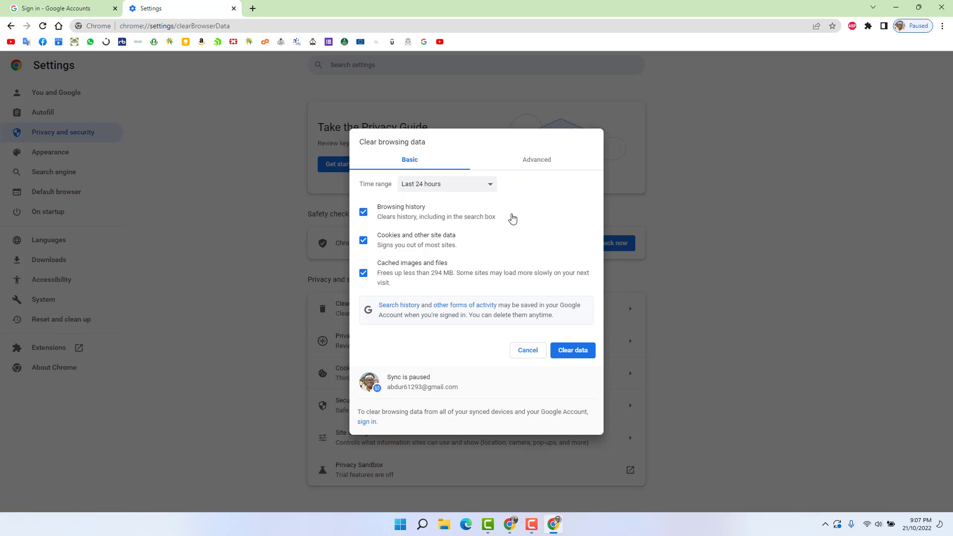
pyautogui.click(443, 188)
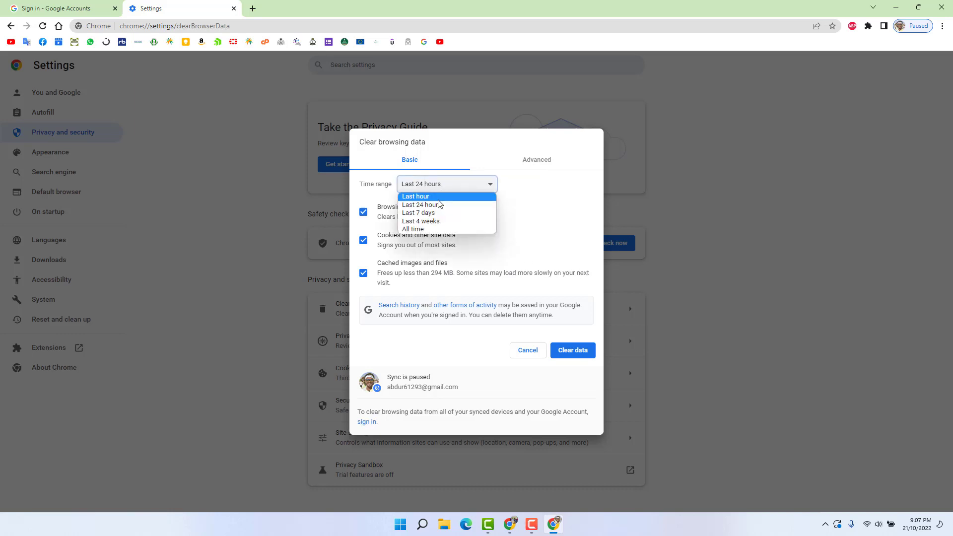
pyautogui.click(428, 205)
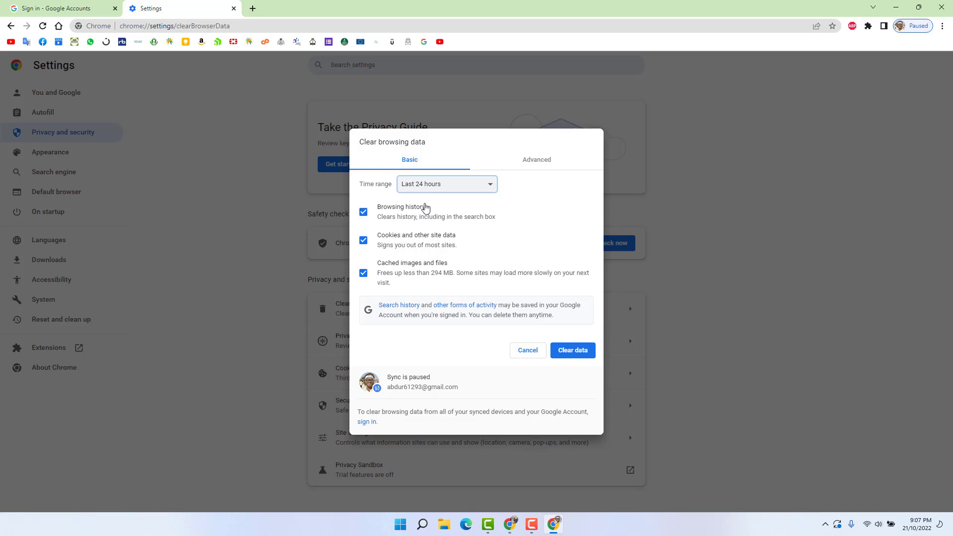
pyautogui.click(586, 352)
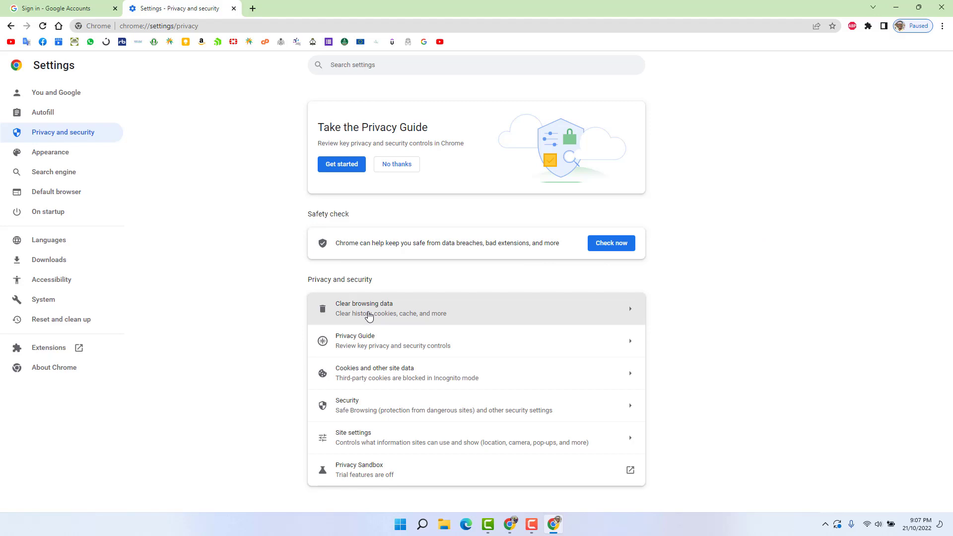
# Step: Clear all data types for the last 24 hours using the full list of data types
pyautogui.click(369, 312)
pyautogui.click(536, 159)
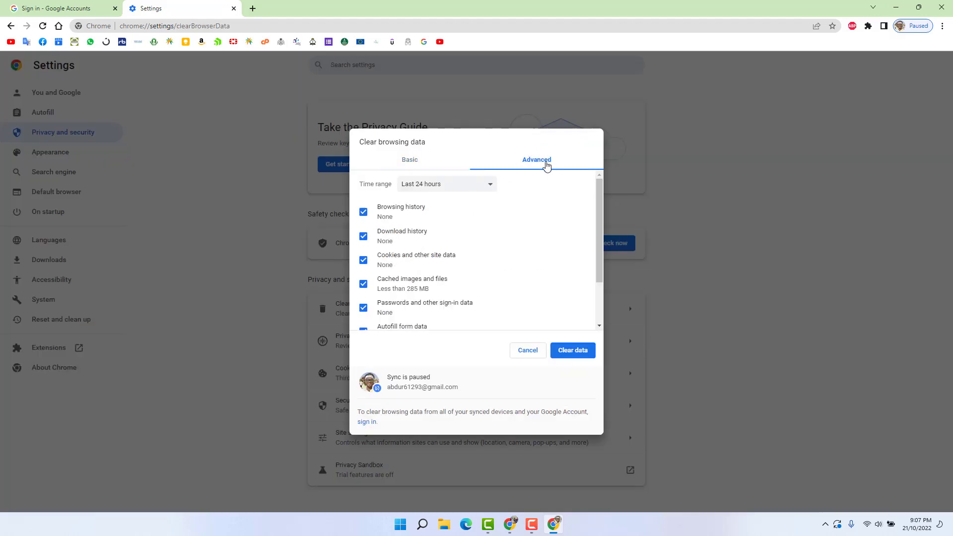
pyautogui.click(453, 187)
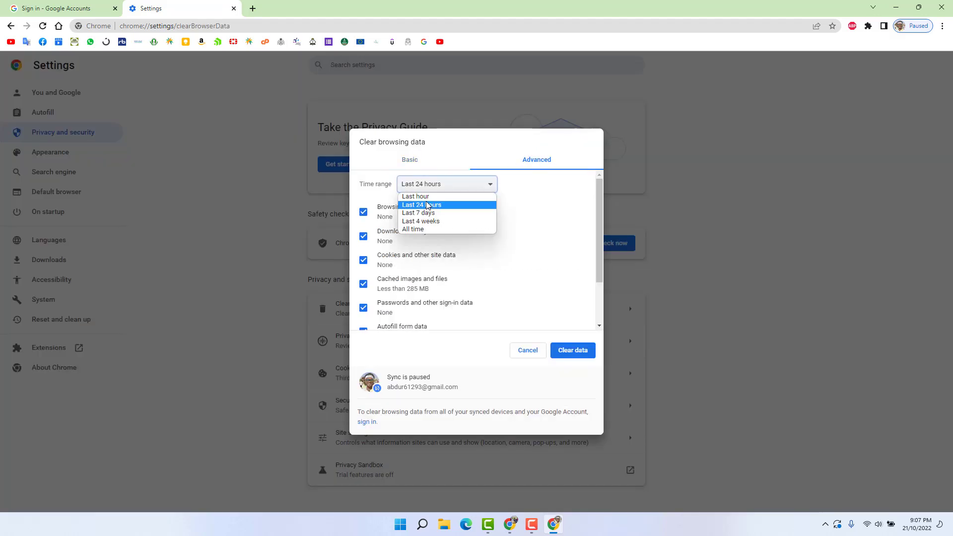
pyautogui.click(427, 196)
pyautogui.click(432, 205)
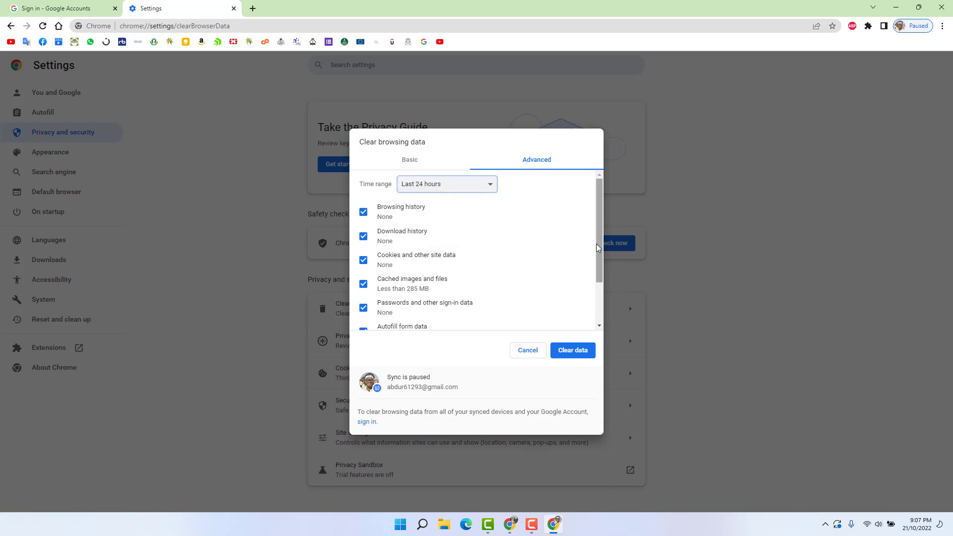
pyautogui.moveTo(602, 256)
pyautogui.mouseDown()
pyautogui.moveTo(601, 317)
pyautogui.moveTo(606, 267)
pyautogui.mouseUp()
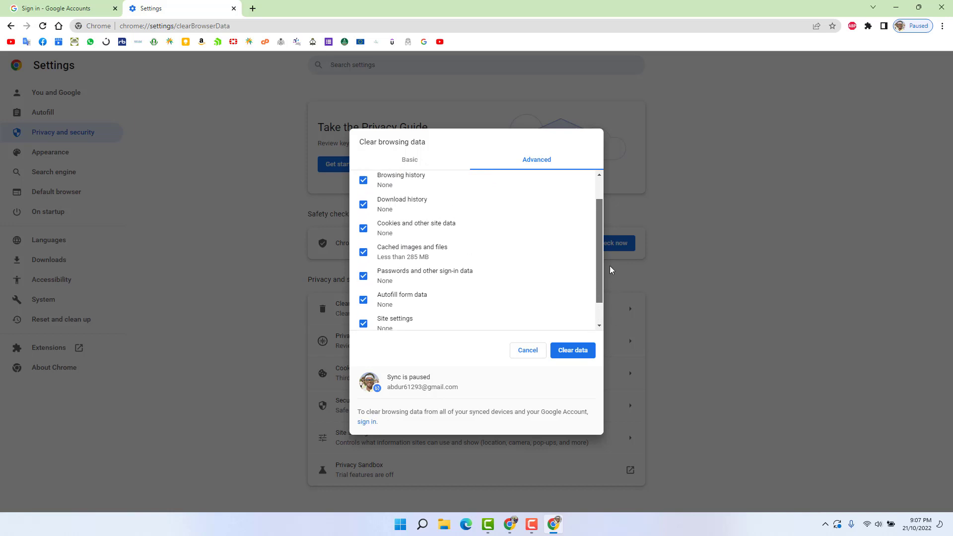
pyautogui.click(576, 353)
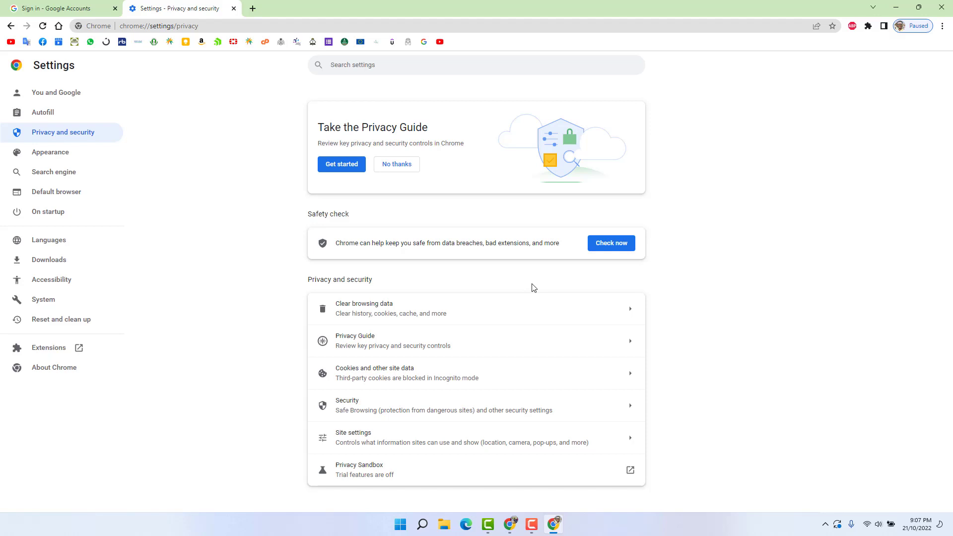
# Step: Close Settings and Chrome, then relaunch Chrome maximized from its desktop shortcut
pyautogui.middleClick(198, 6)
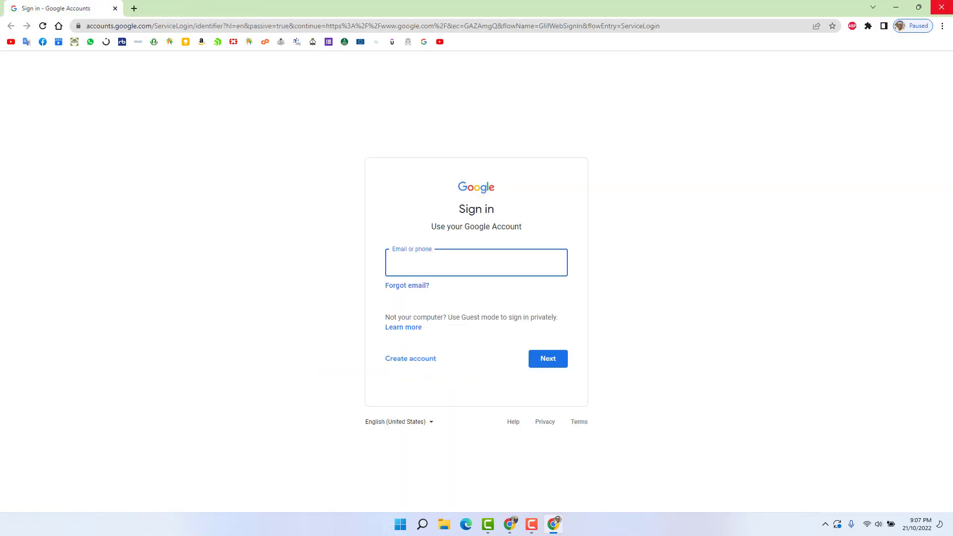
pyautogui.click(941, 7)
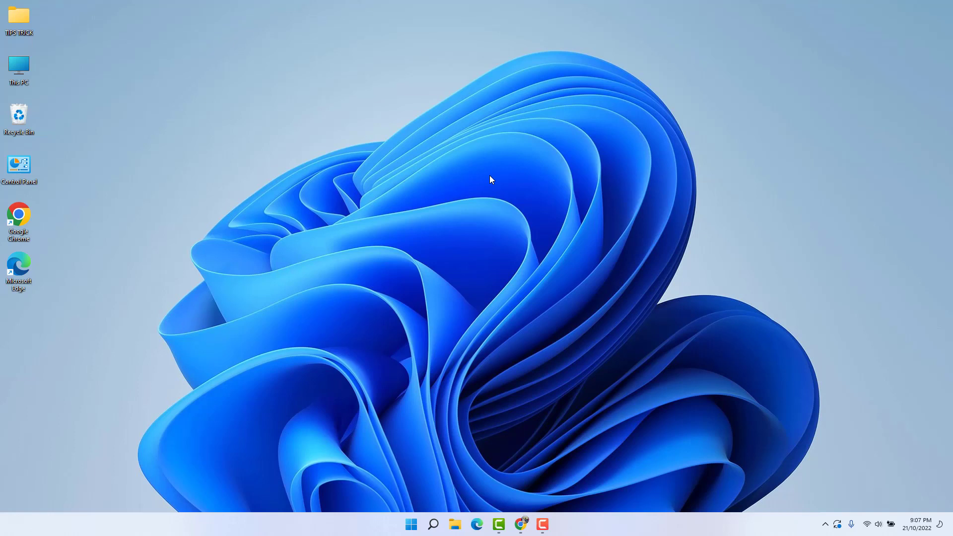
pyautogui.doubleClick(17, 223)
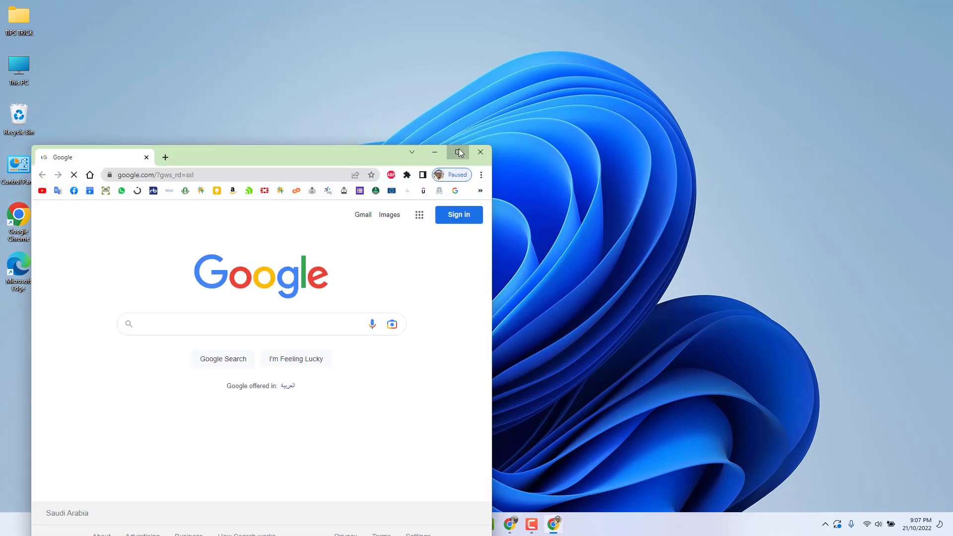
pyautogui.click(457, 153)
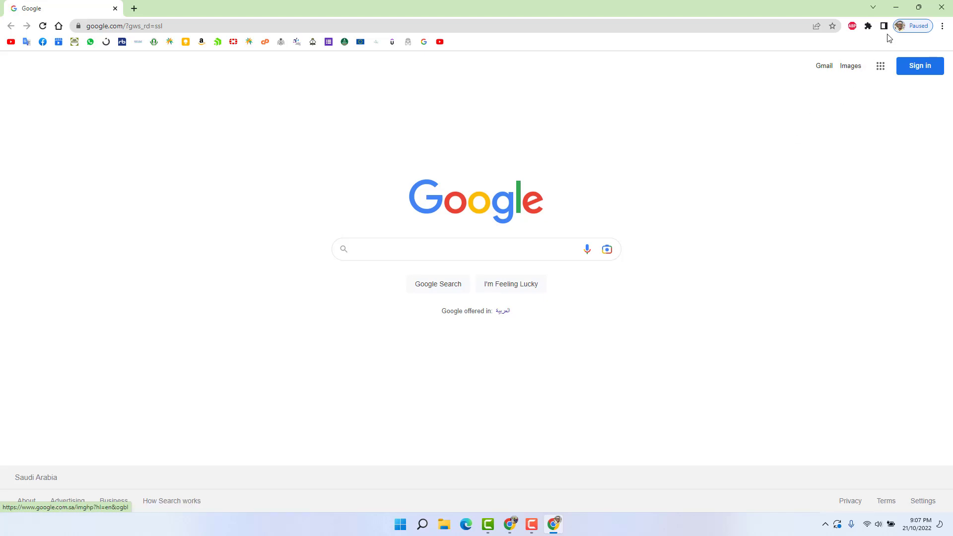
pyautogui.click(902, 28)
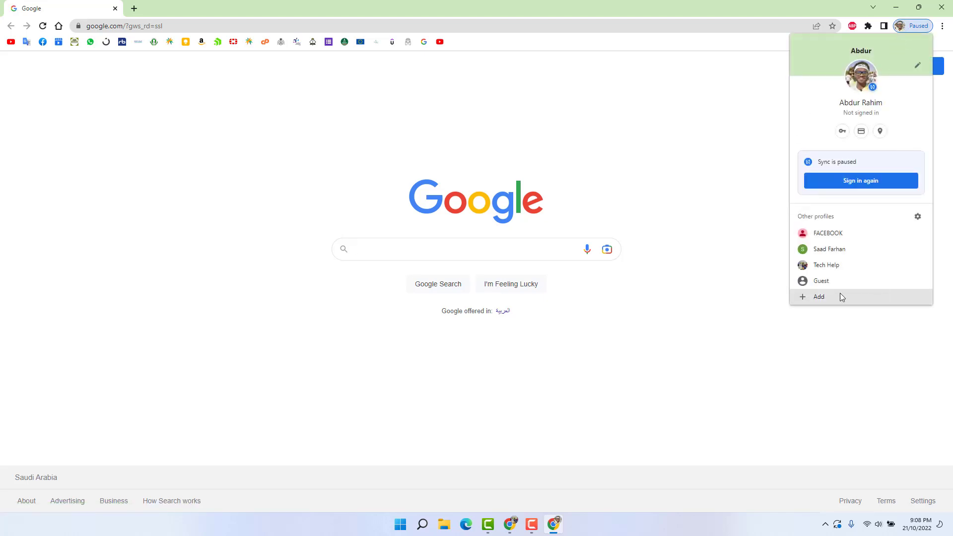
pyautogui.click(819, 284)
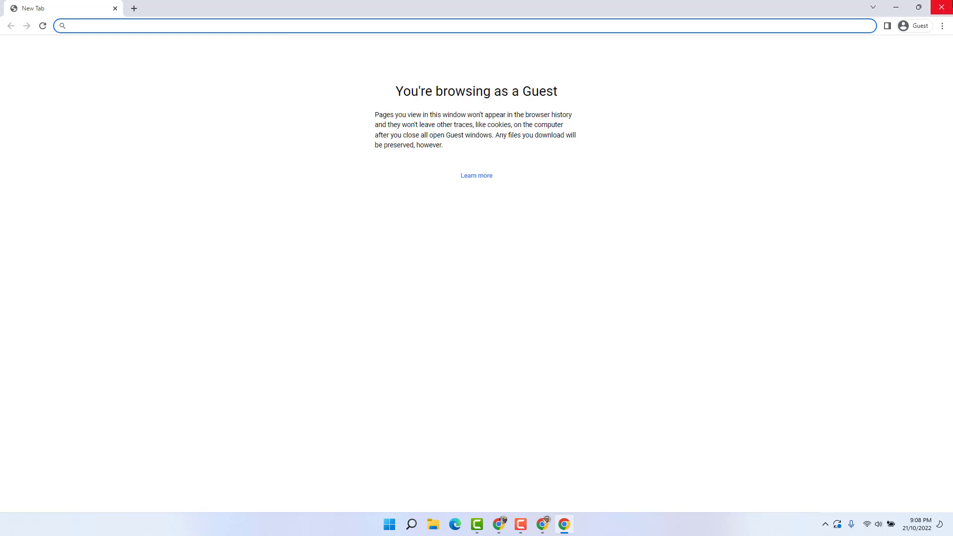
pyautogui.click(942, 7)
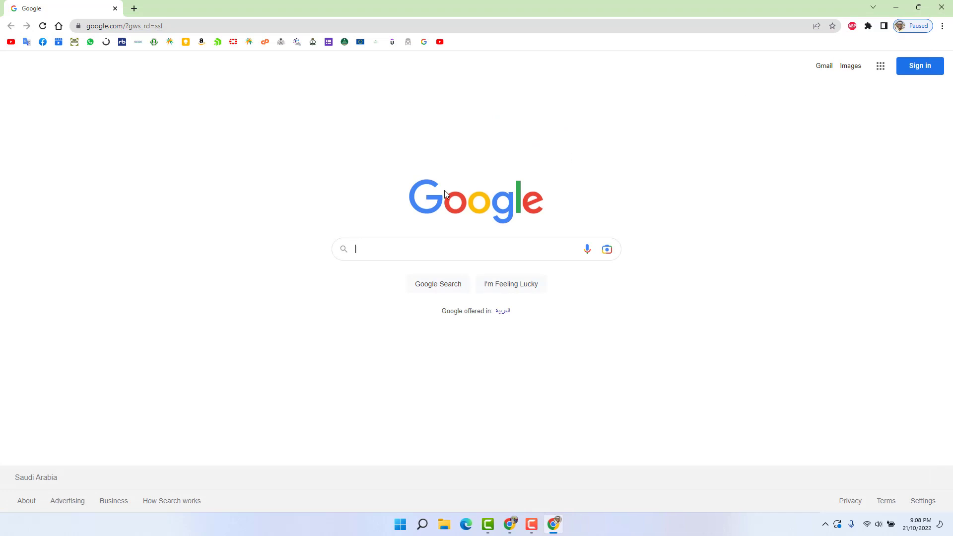
# Step: Close Chrome, then open an Edge InPrivate window and close it again
pyautogui.click(942, 7)
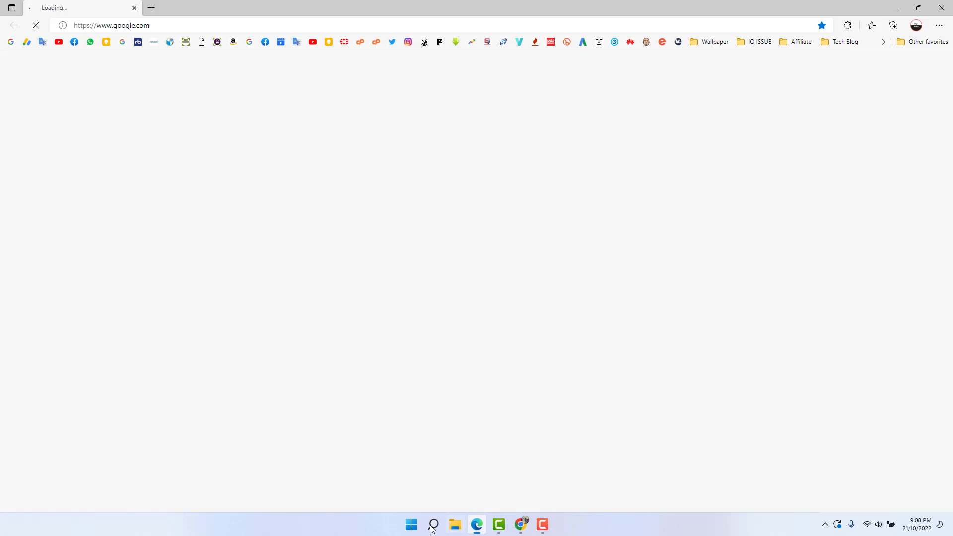
pyautogui.click(939, 26)
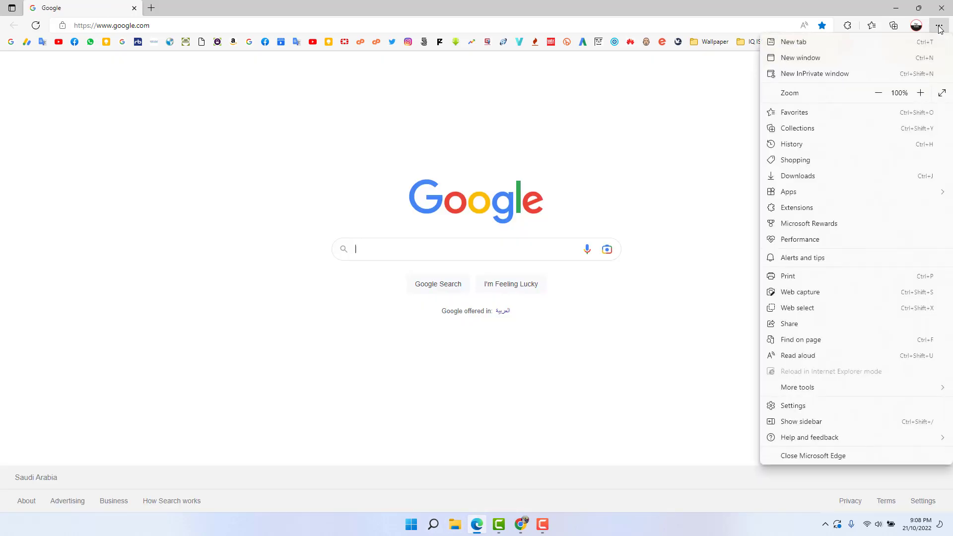
pyautogui.click(837, 74)
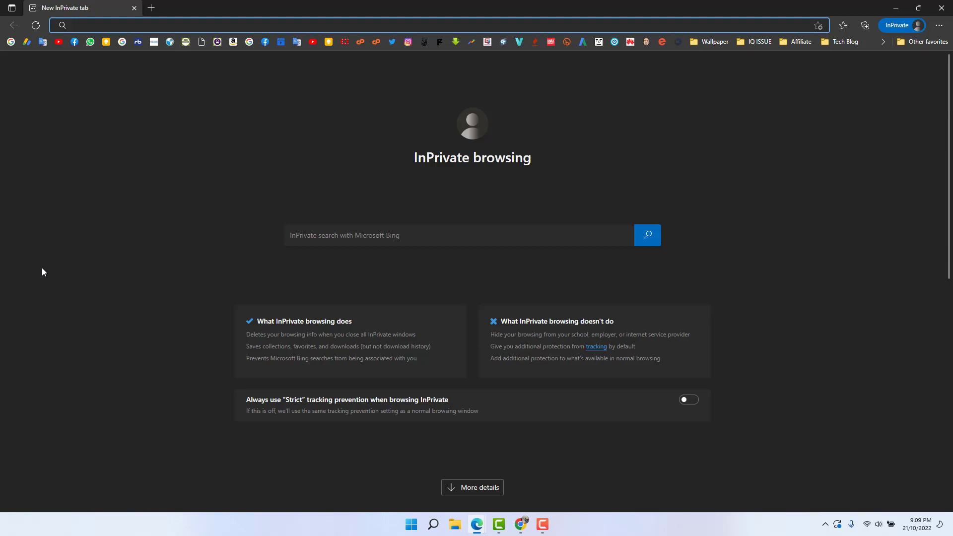
pyautogui.click(942, 7)
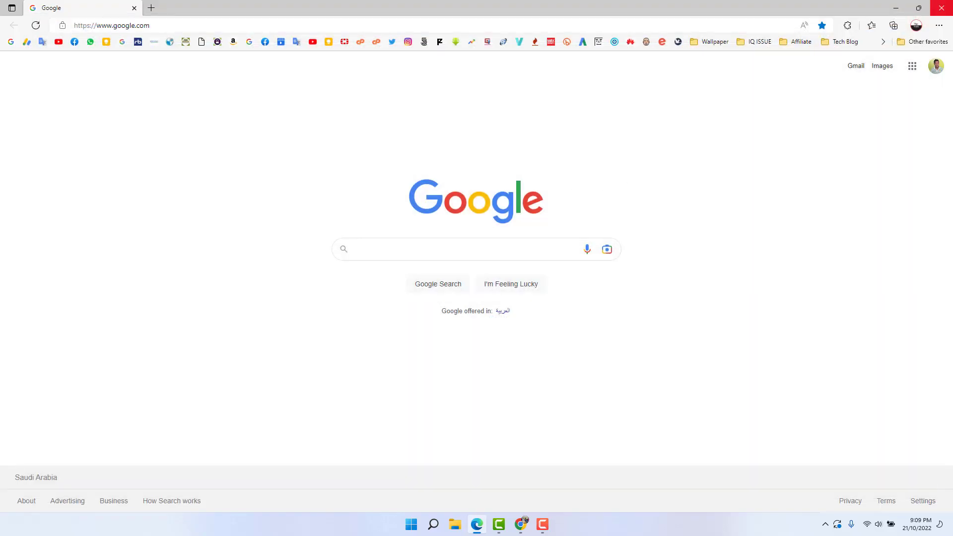
pyautogui.click(941, 8)
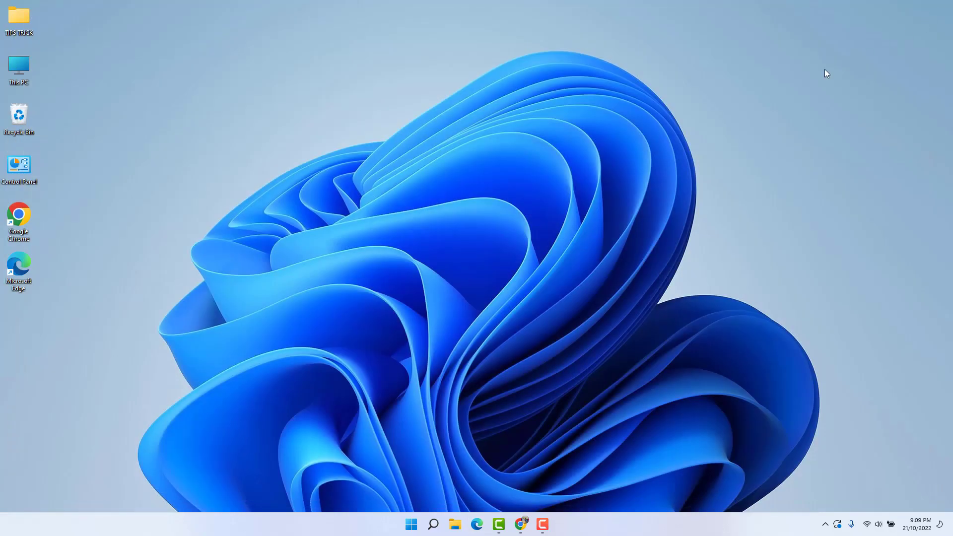